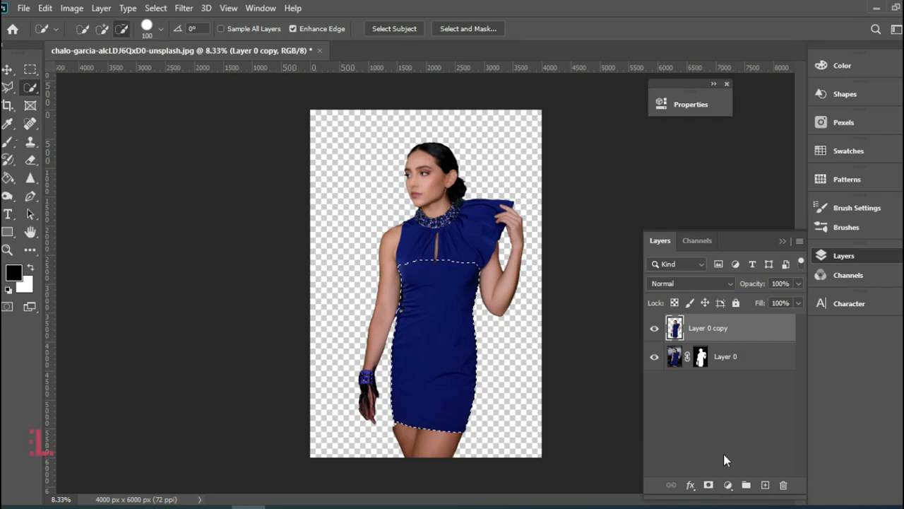
Step: Turn the dress selection into a layer mask on Layer 0 copy, and duplicate the masked layer
key(ctrl+plus)
key(ctrl+plus)
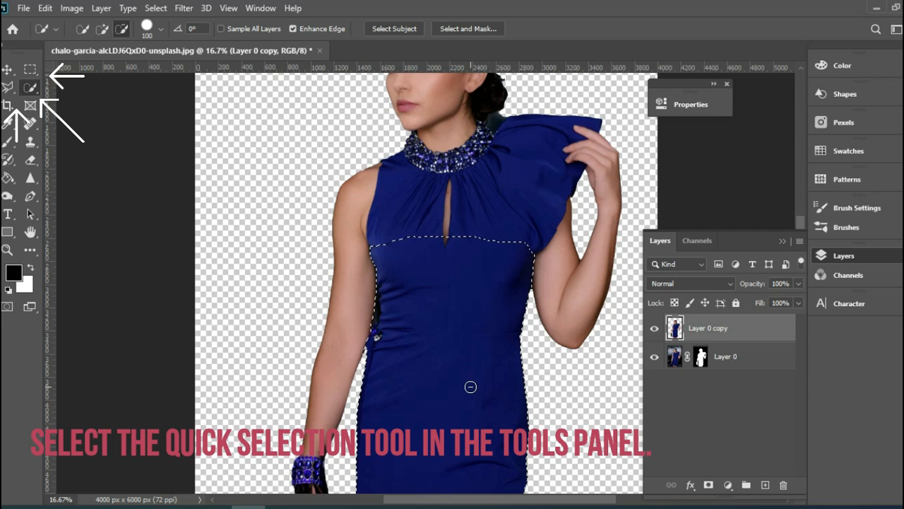
key(h)
drag(462, 414, 470, 313)
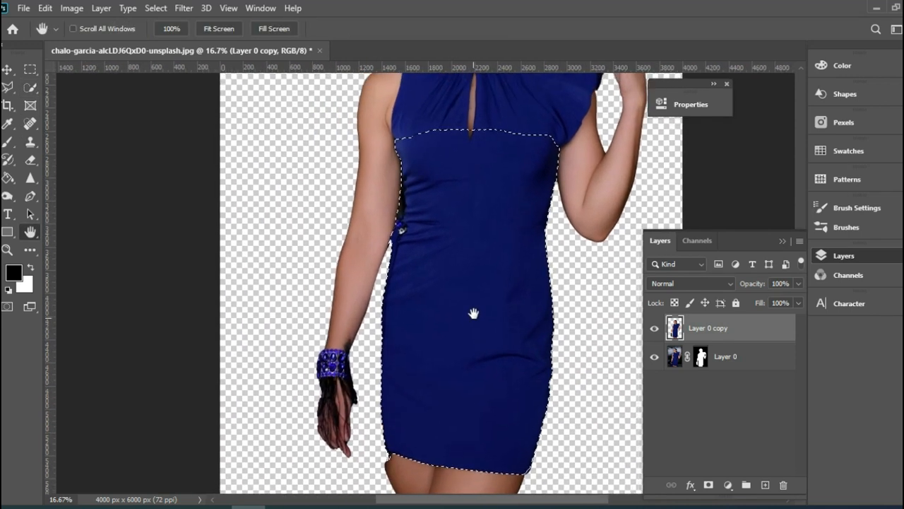
click(709, 485)
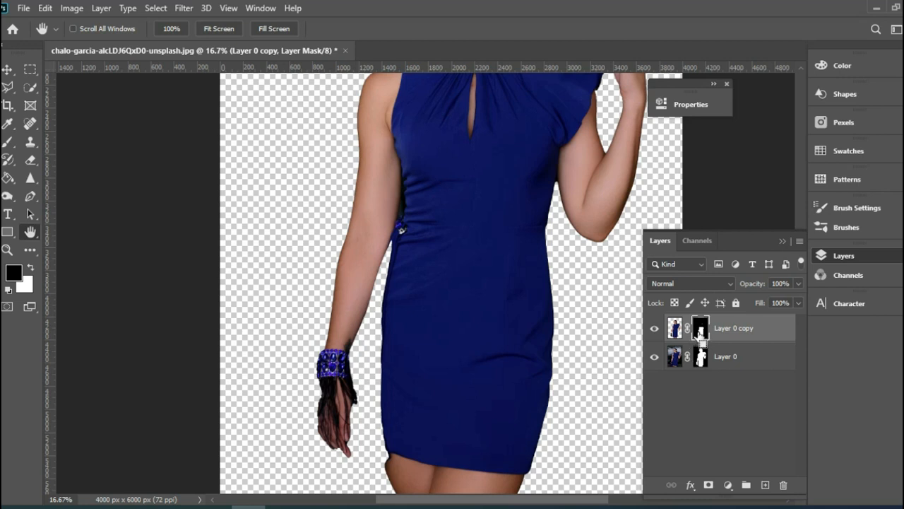
key(ctrl+j)
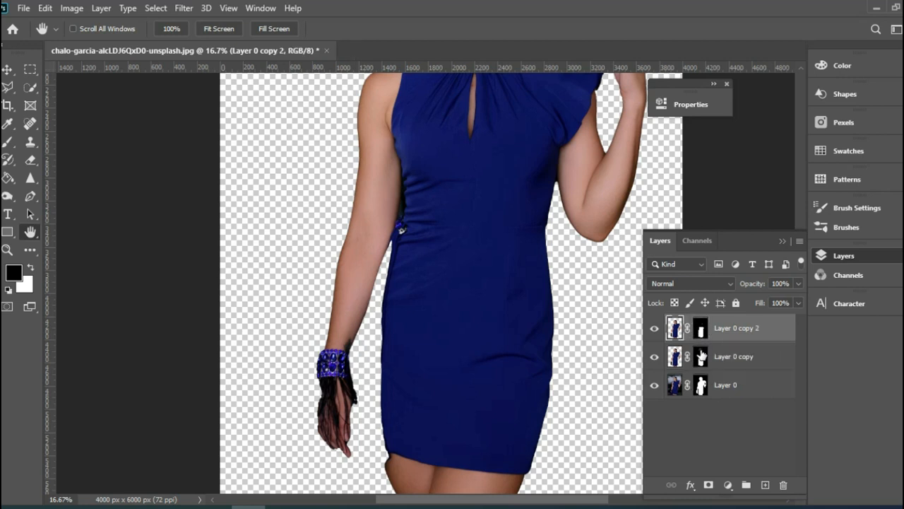
Step: Lower the opacity of Layer 0 copy to 60% and invert the layer mask of Layer 0 copy 2
click(700, 357)
click(798, 283)
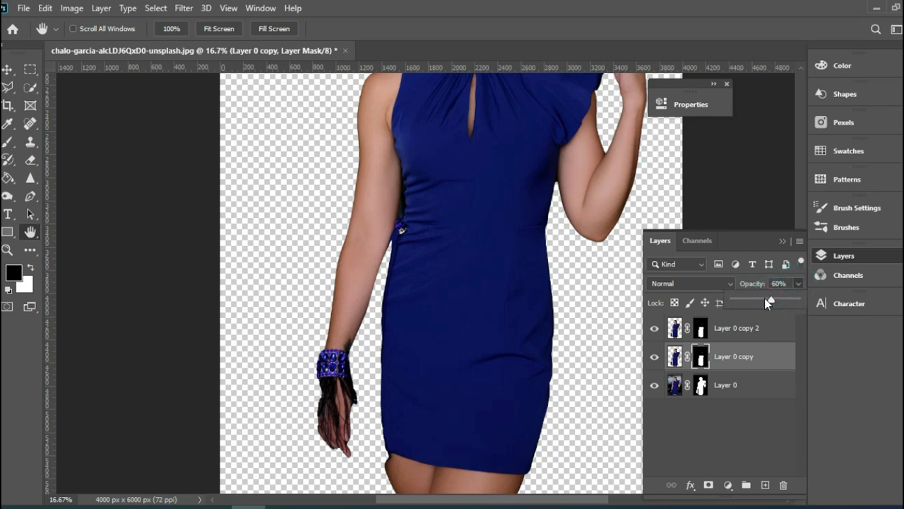
click(701, 329)
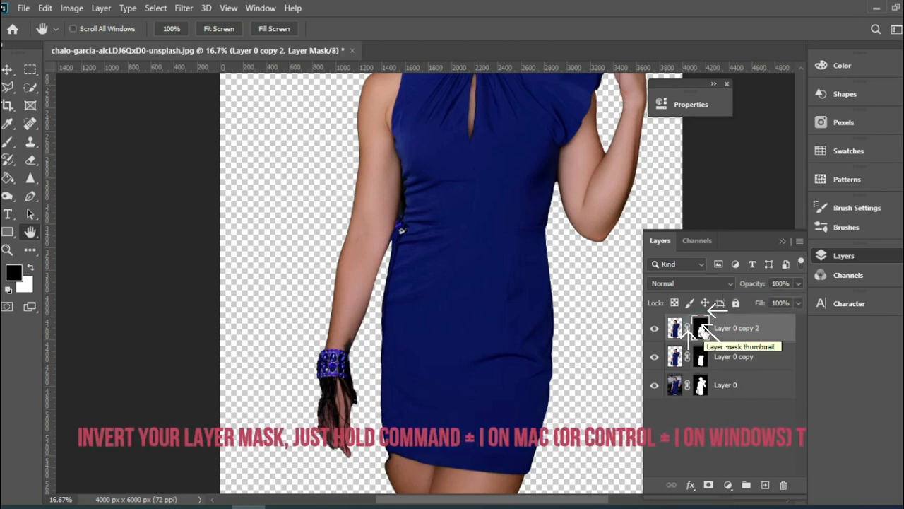
key(ctrl+i)
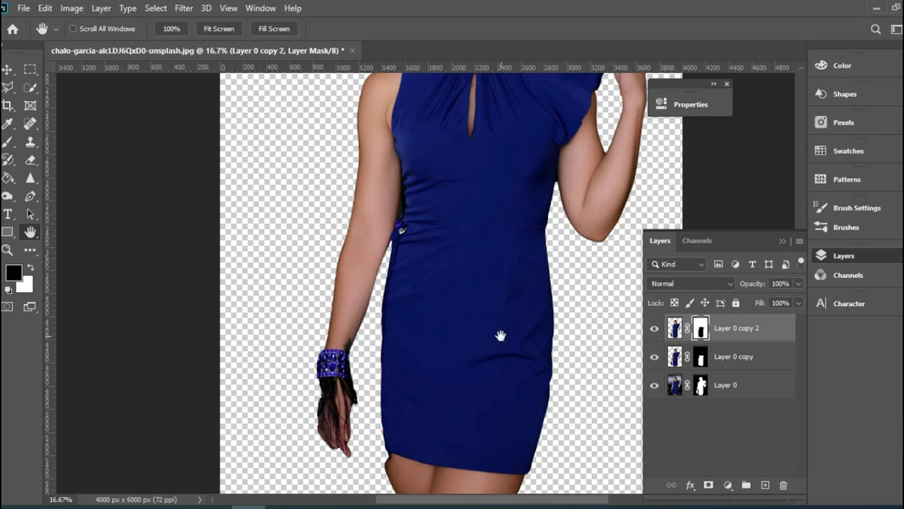
Step: Add a Solid Color fill layer in near-white f8f8f8
key(ctrl+minus)
key(ctrl+minus)
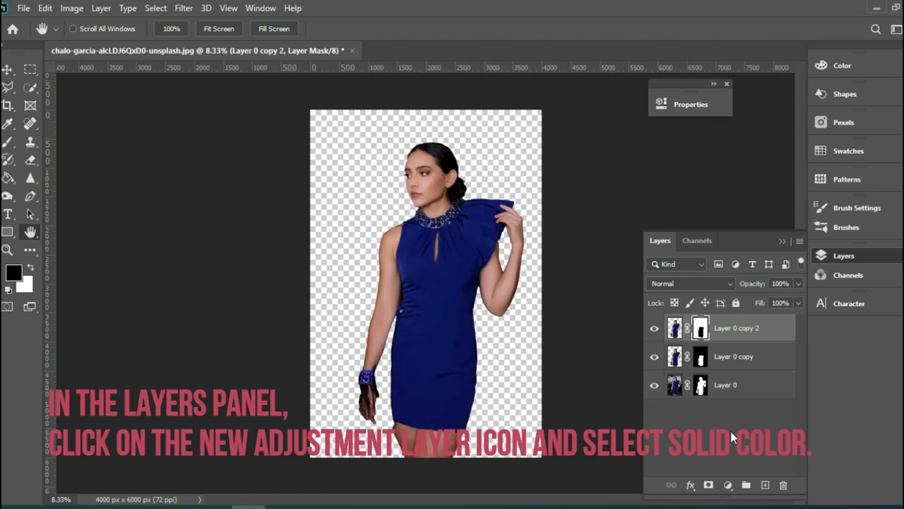
click(728, 484)
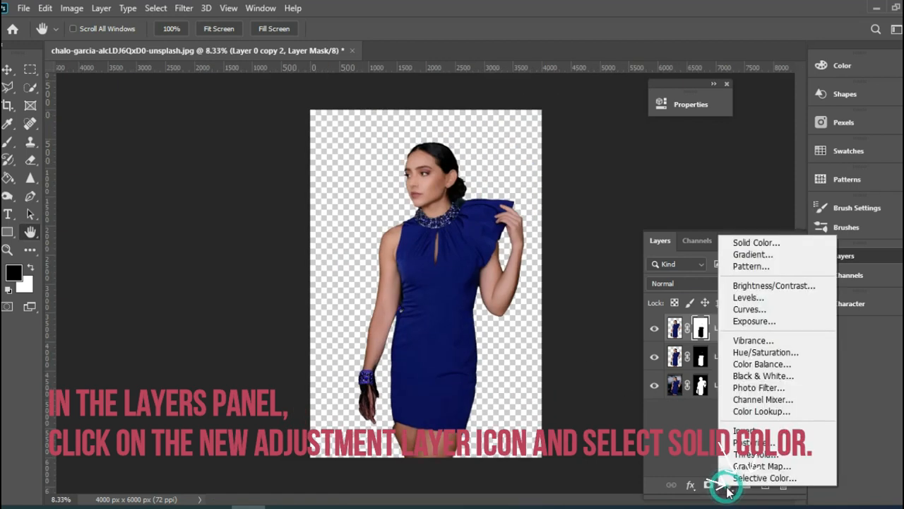
click(748, 244)
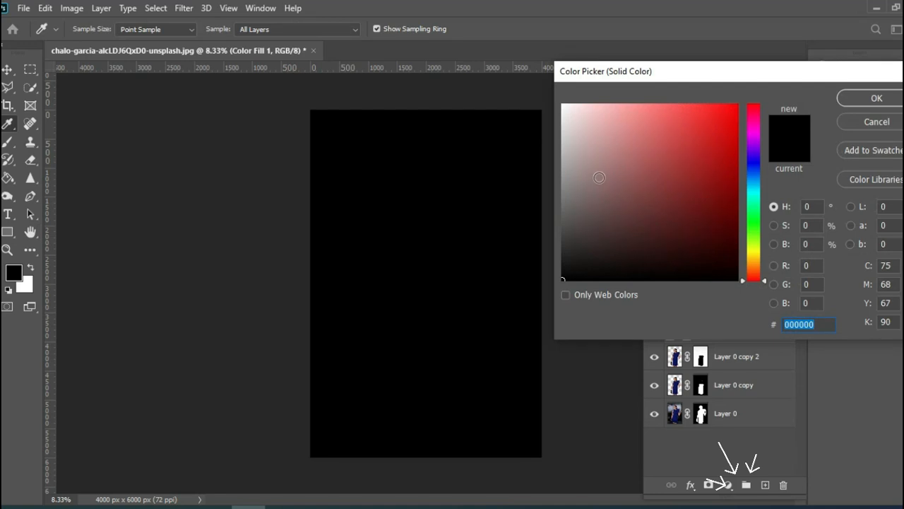
click(563, 120)
click(563, 108)
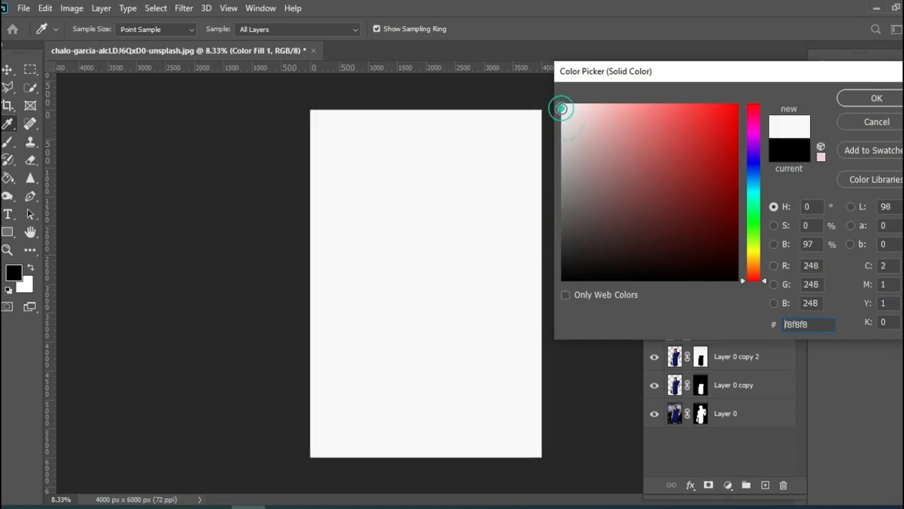
click(873, 98)
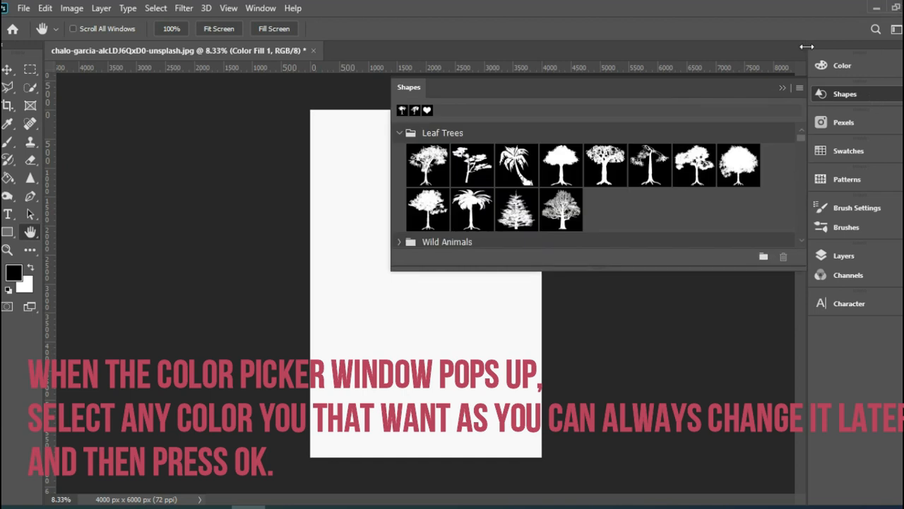
Step: Move the Color Fill 1 layer below Layer 0 copy, directly above Layer 0
click(780, 91)
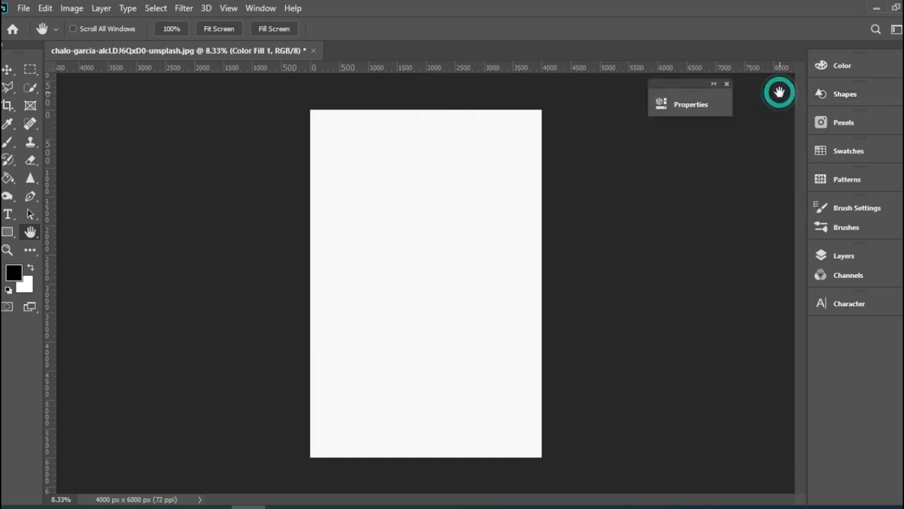
click(847, 260)
click(755, 329)
drag(755, 329, 741, 414)
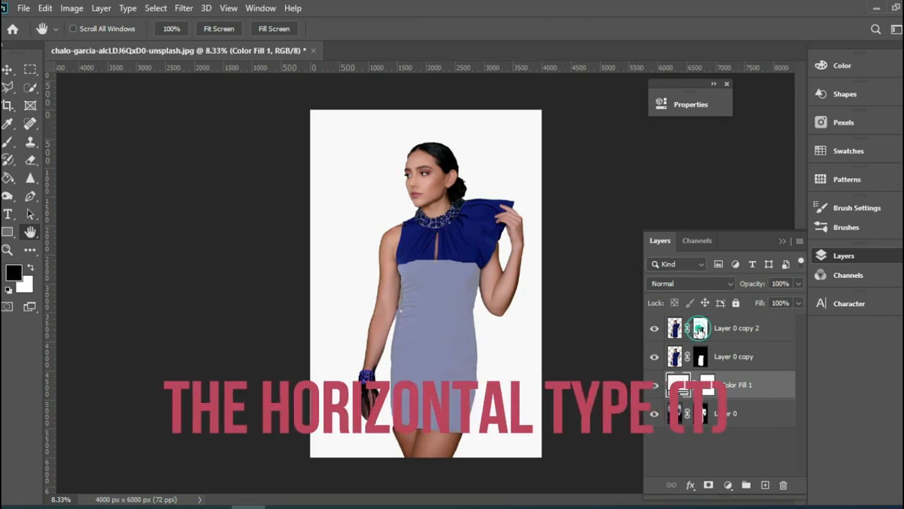
Step: Add the horizontal text "Blue color is" on the upper part of the dress, above Layer 0 copy 2
click(700, 328)
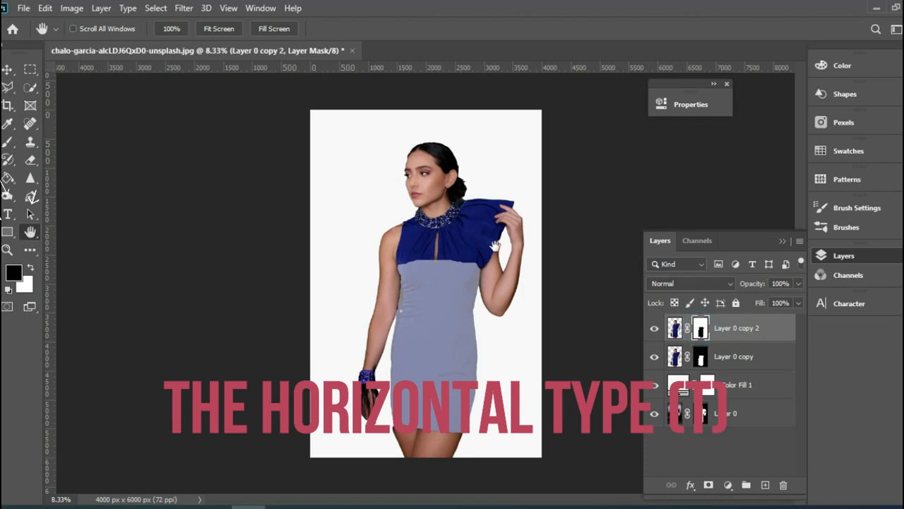
click(9, 214)
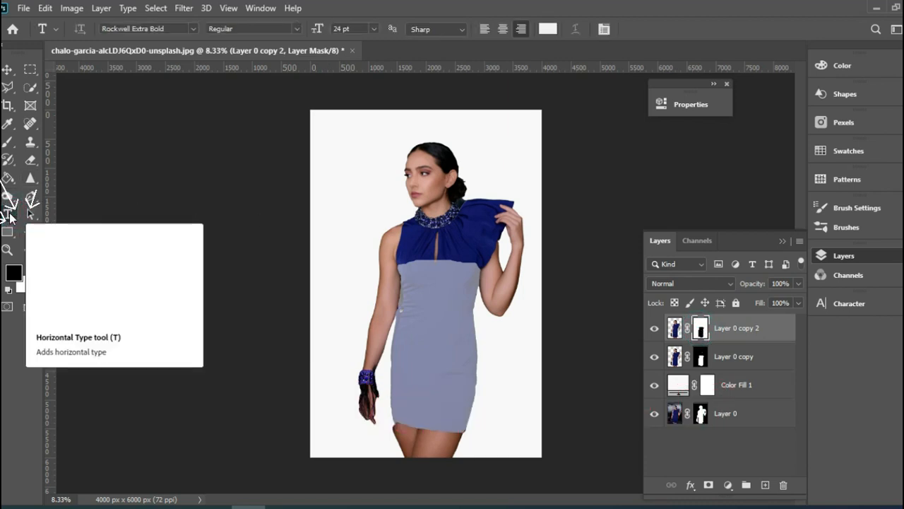
click(413, 290)
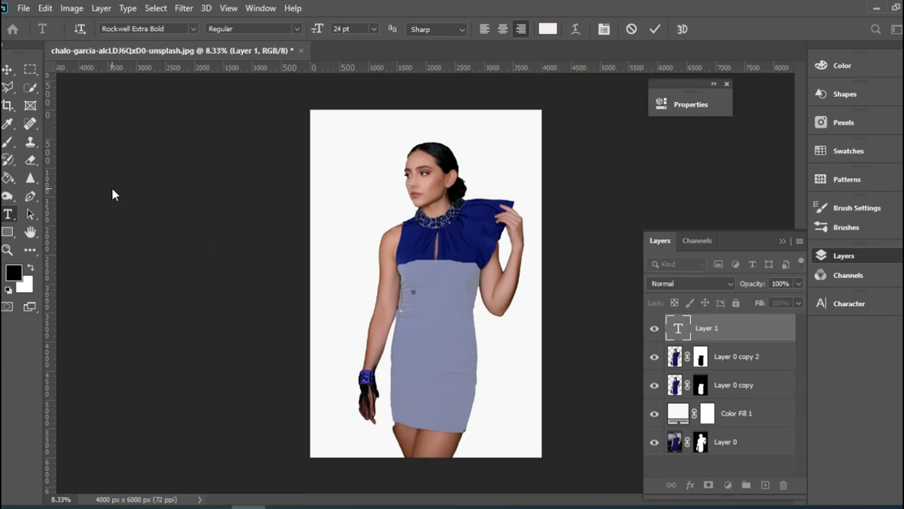
click(13, 73)
click(71, 78)
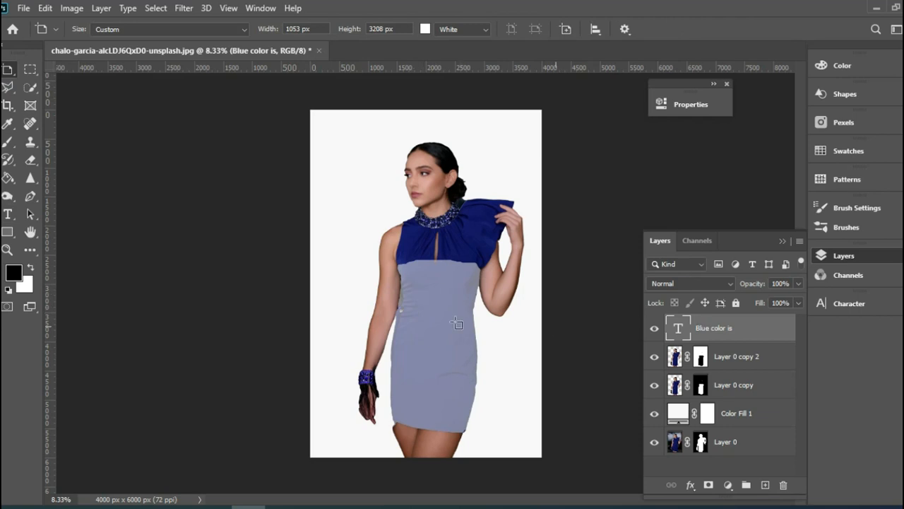
Step: Enlarge the "Blue color is" text, move it across the upper dress, and set its tsume to 100%
click(9, 71)
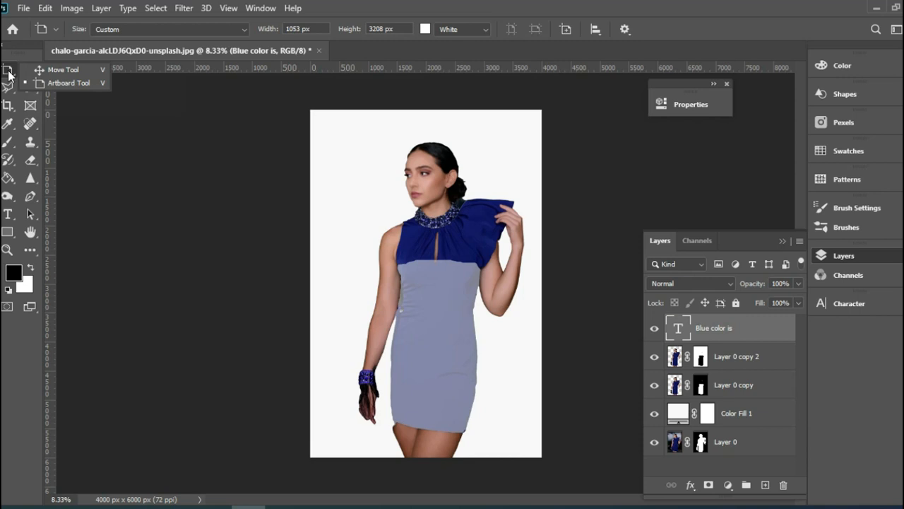
click(53, 69)
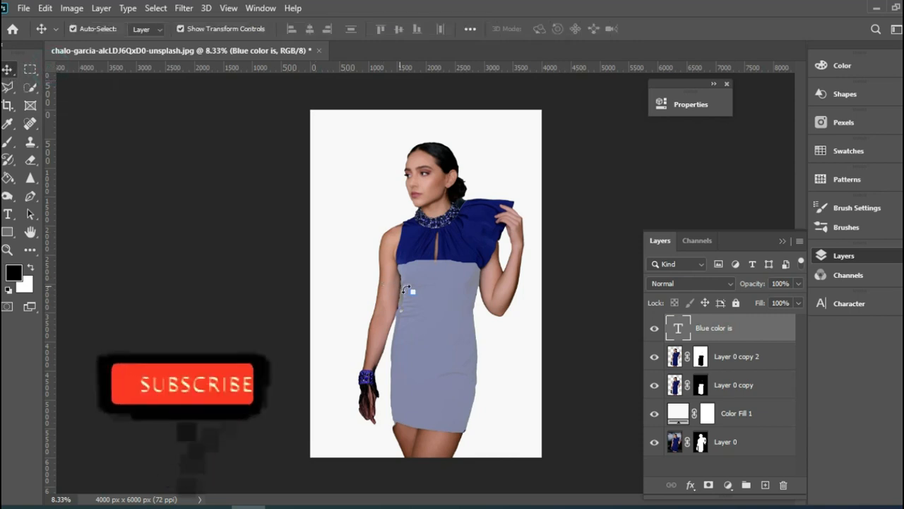
drag(413, 291, 482, 366)
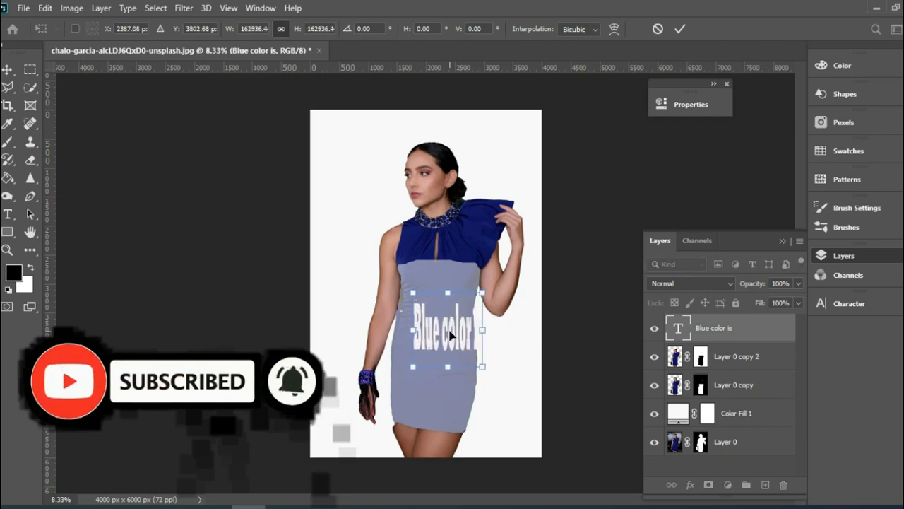
drag(450, 335, 438, 291)
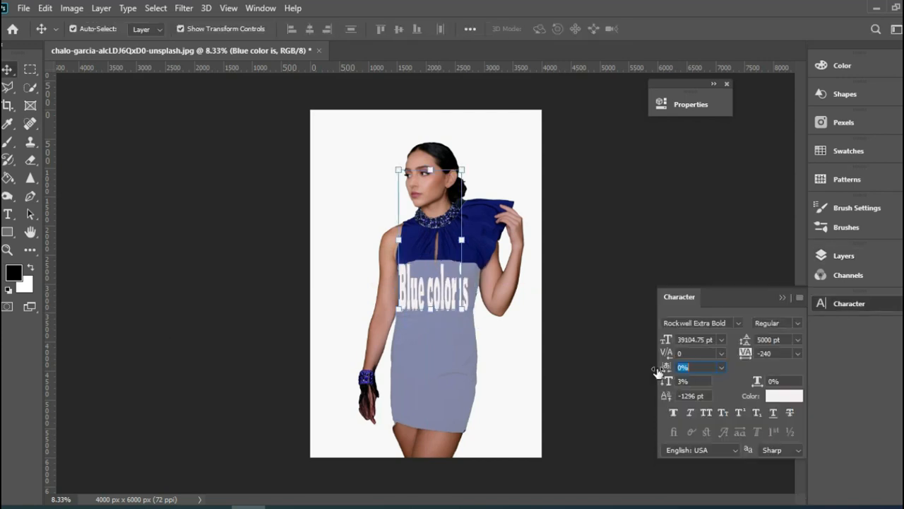
text(100)
click(664, 382)
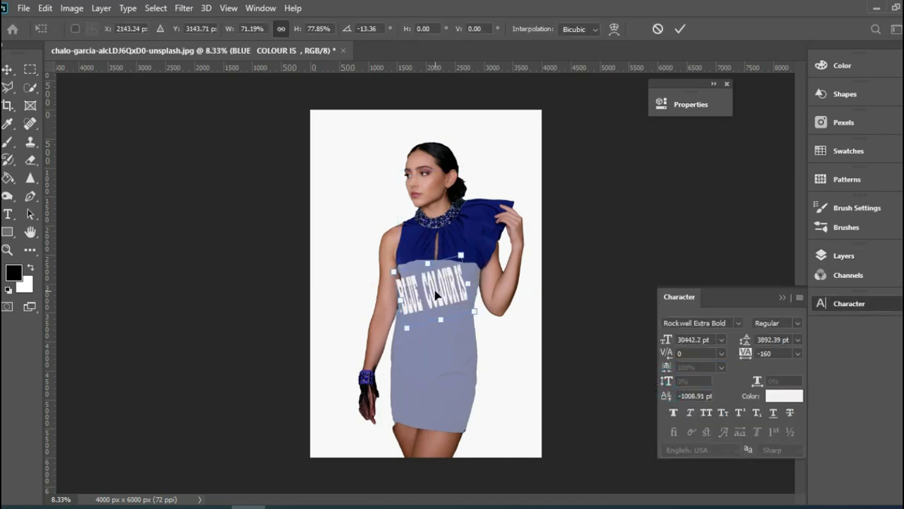
Step: Nudge the tilted "BLUE COLOUR IS" text to the right within the upper dress and apply the transform
key(Right)
key(Right)
key(Right)
key(Right)
key(Right)
key(Right)
key(Right)
key(Right)
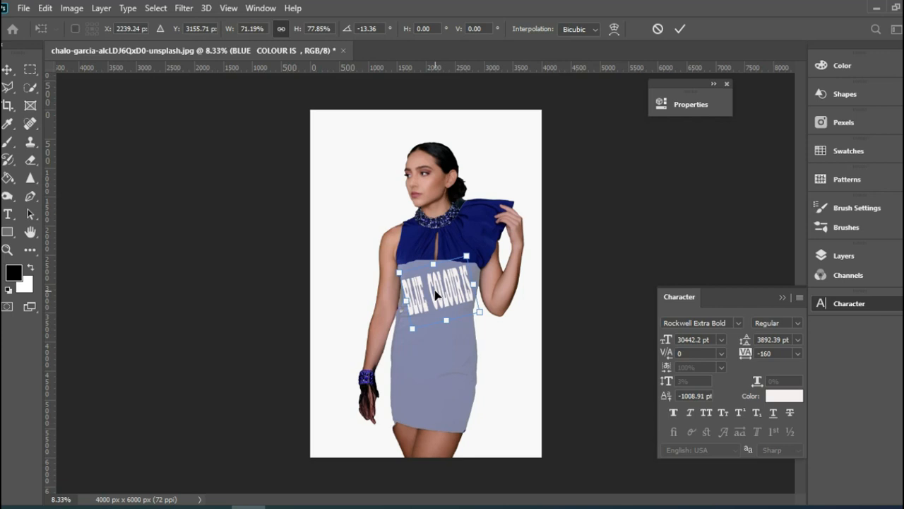
click(680, 29)
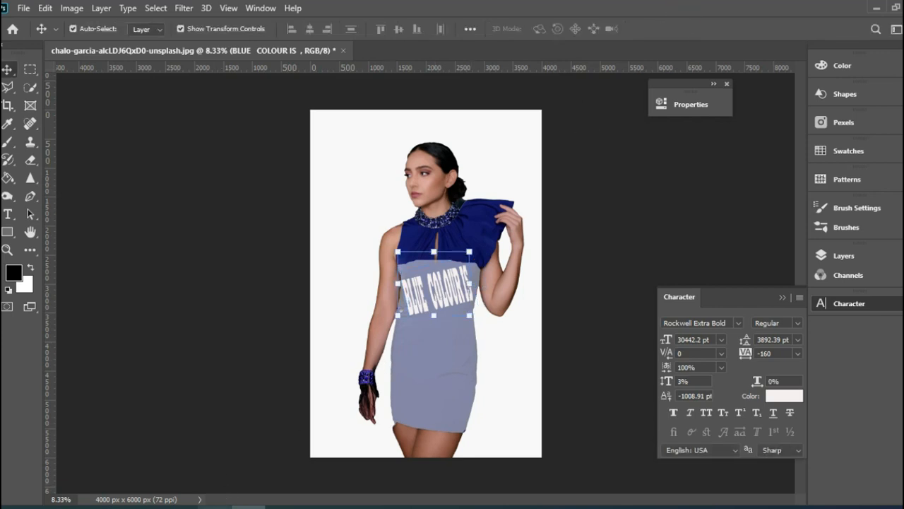
click(423, 329)
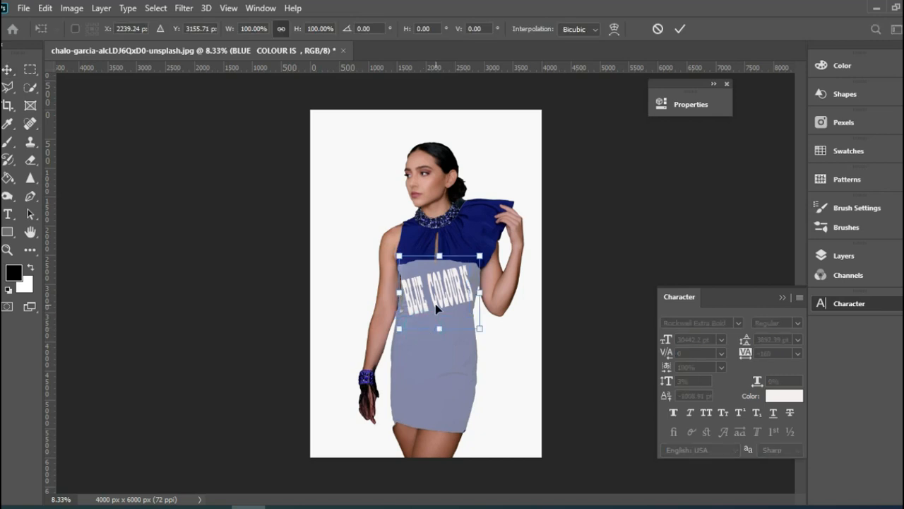
click(680, 29)
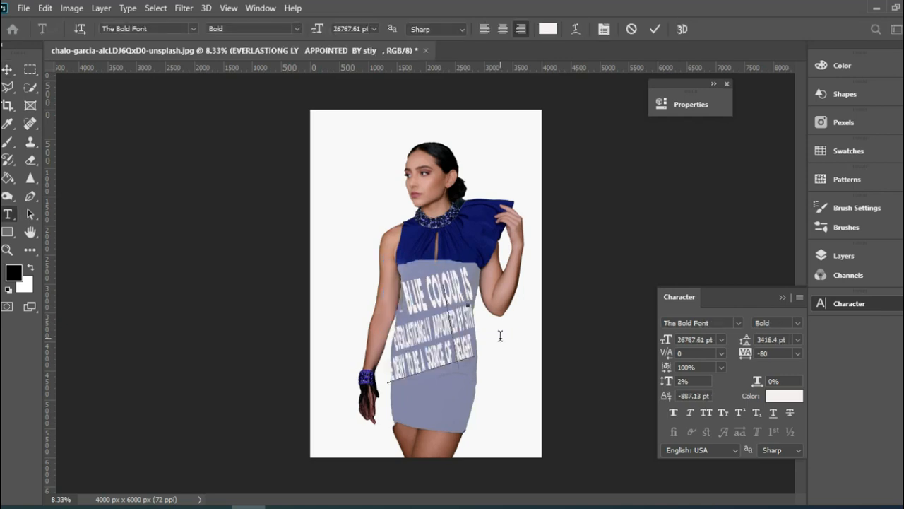
Step: Commit the text edit of the "EVERLASTIONGLY APPOINTED BY" line and clear the layer selection
click(654, 30)
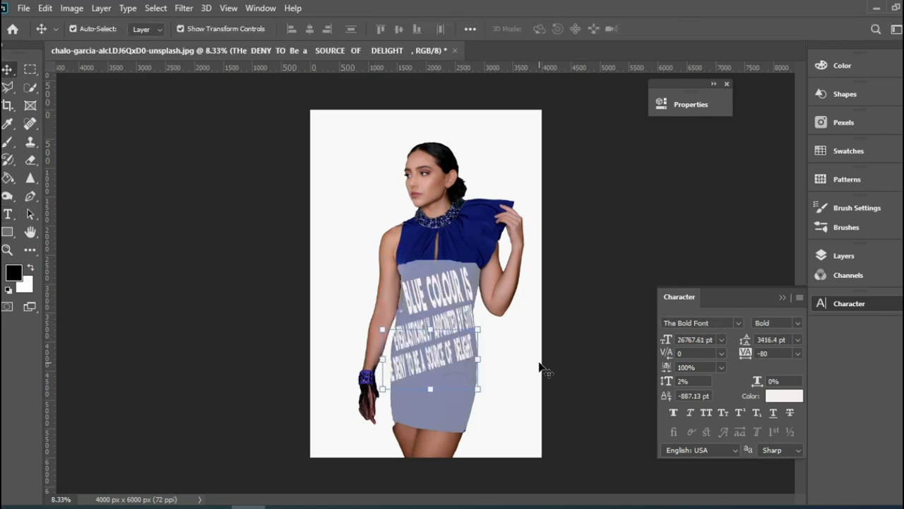
click(539, 363)
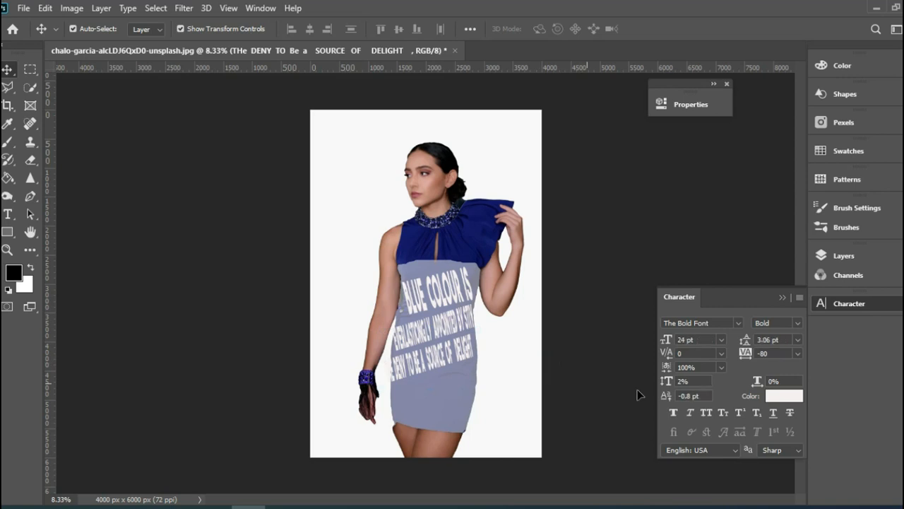
drag(664, 385, 661, 386)
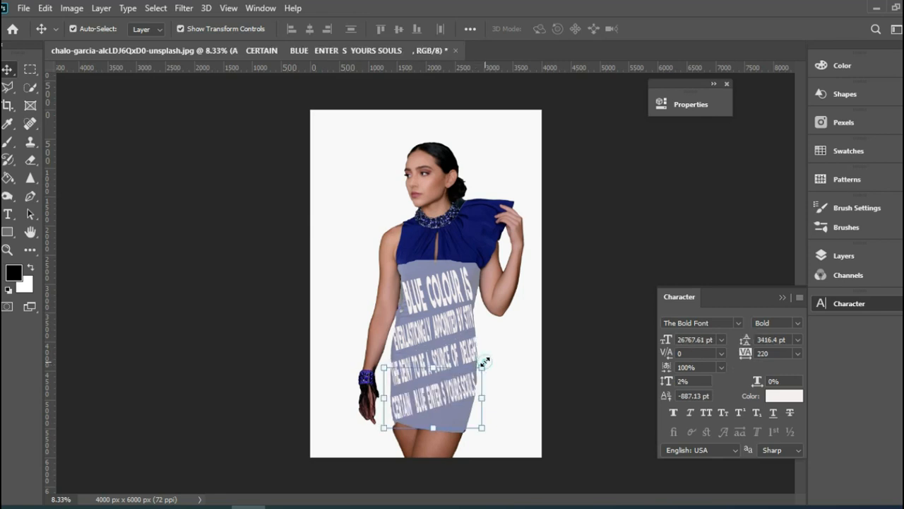
Step: Scale the lowest text line to 85.18% width and 78.40% height, and nudge it right and slightly up within the skirt
drag(485, 362, 467, 380)
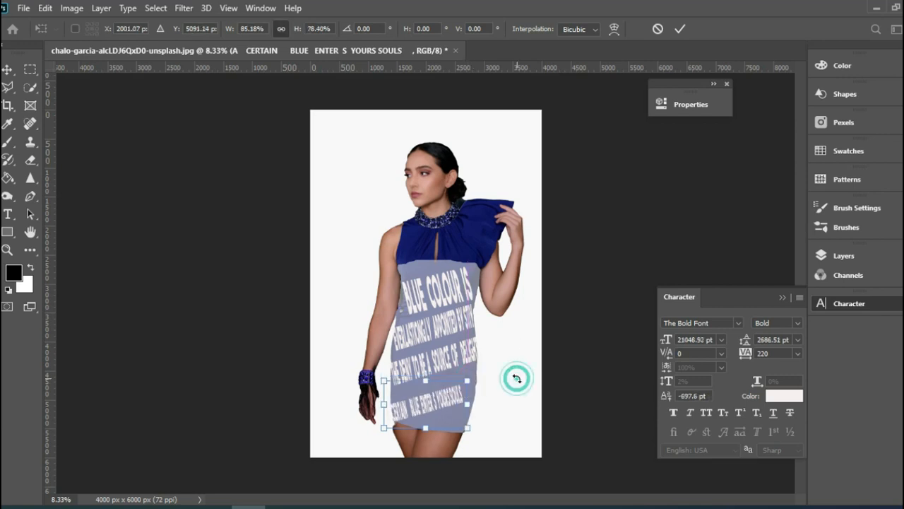
click(680, 29)
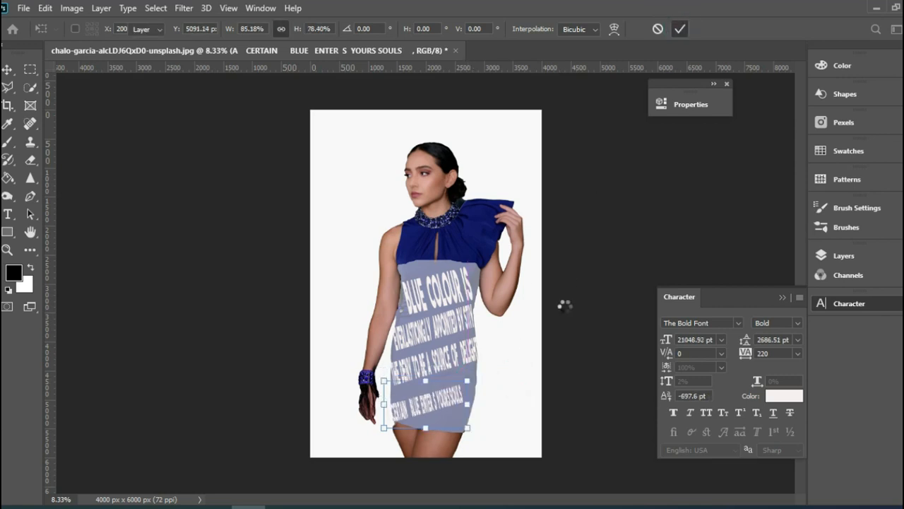
key(Right)
key(Right)
key(Right)
key(Right)
key(Right)
key(Right)
key(Right)
key(Right)
key(Right)
key(Right)
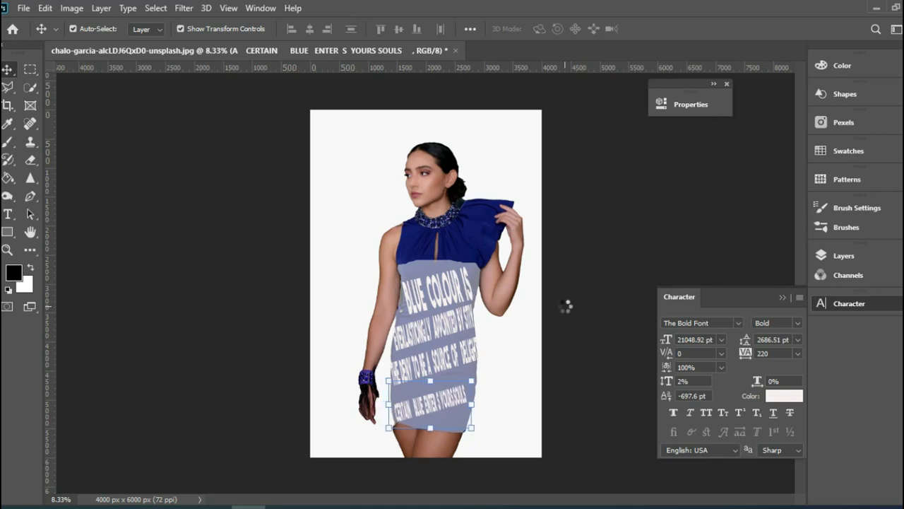
key(Right)
key(Right)
key(Right)
key(Right)
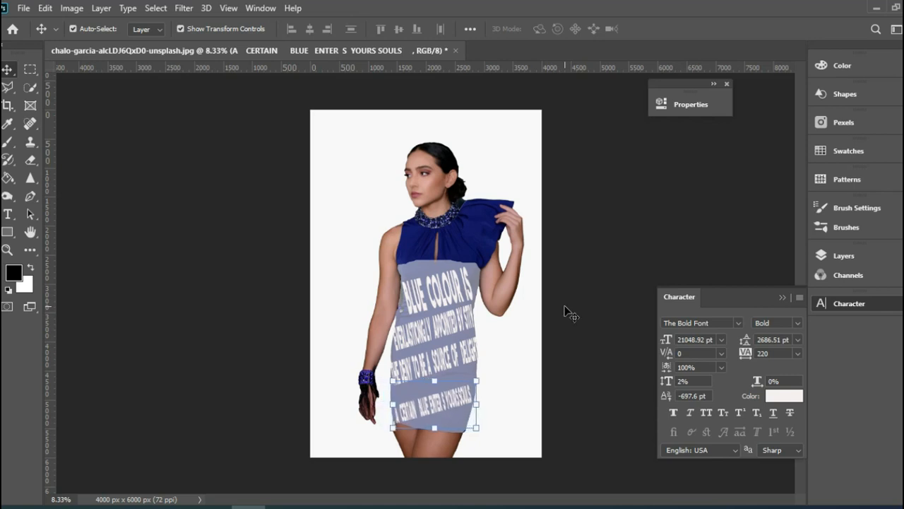
key(Up)
key(Up)
key(Up)
key(Up)
key(Up)
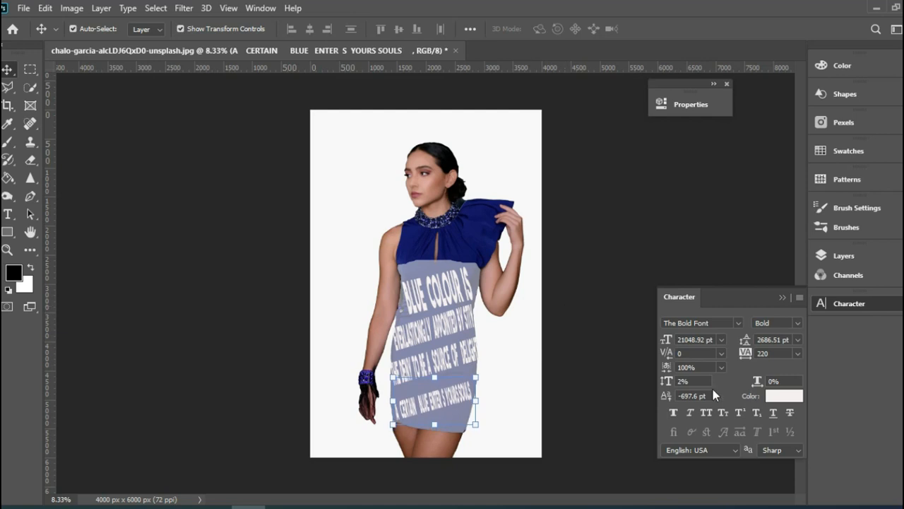
Step: Group the four text layers into a single layer group
click(841, 255)
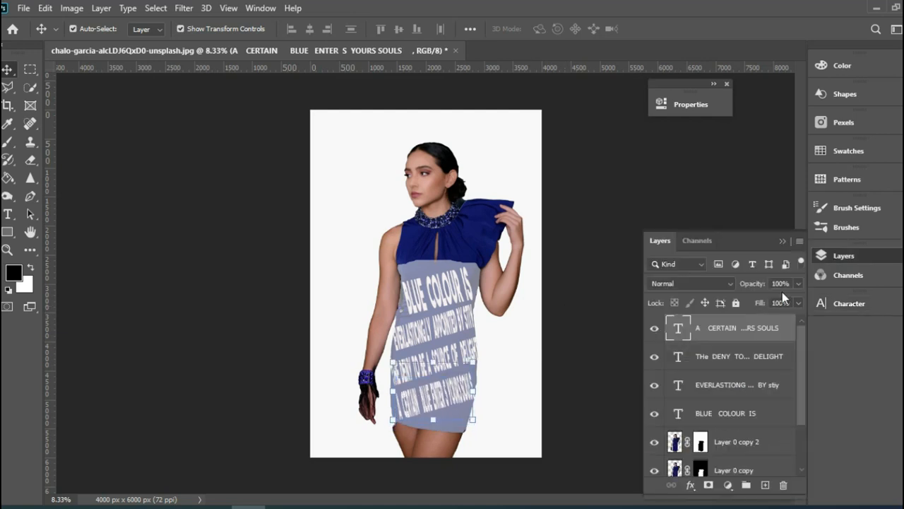
ctrl+click(763, 378)
ctrl+click(763, 360)
ctrl+click(763, 421)
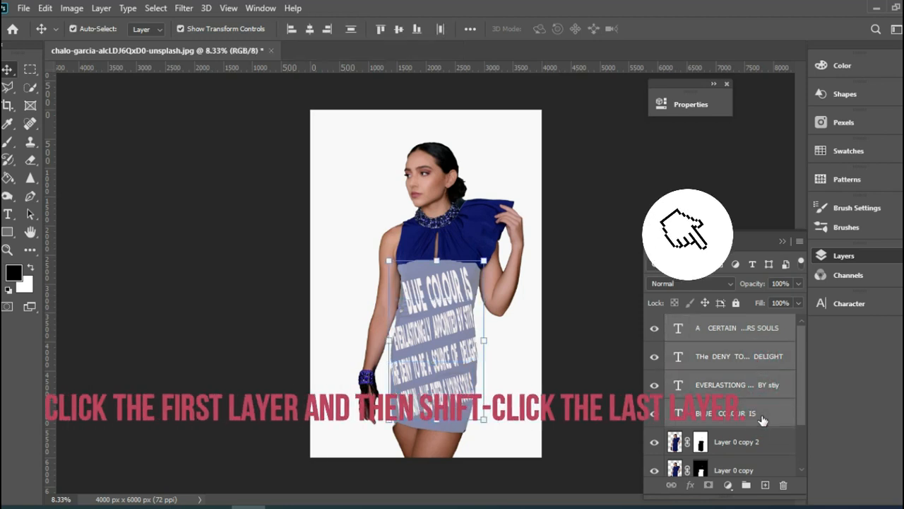
key(ctrl+g)
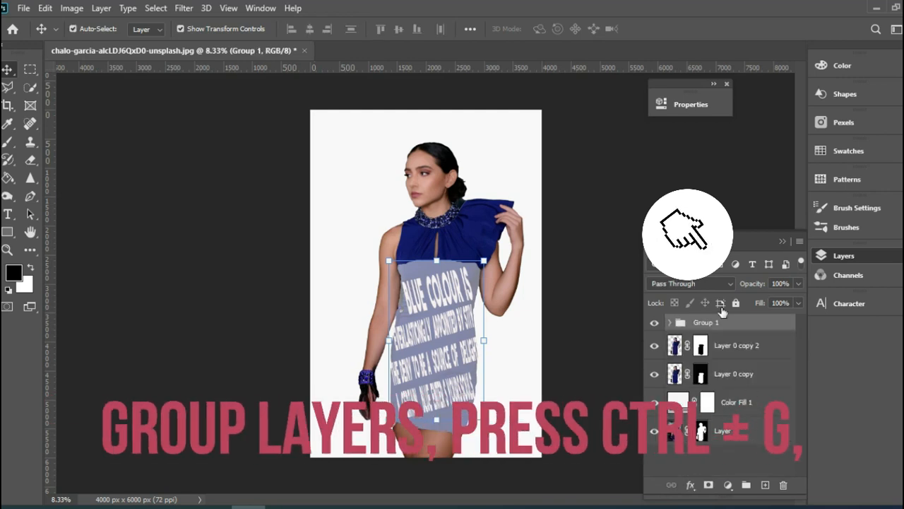
Step: Move the text group directly below Layer 0 copy and clip Layer 0 copy to the group
drag(718, 323, 703, 392)
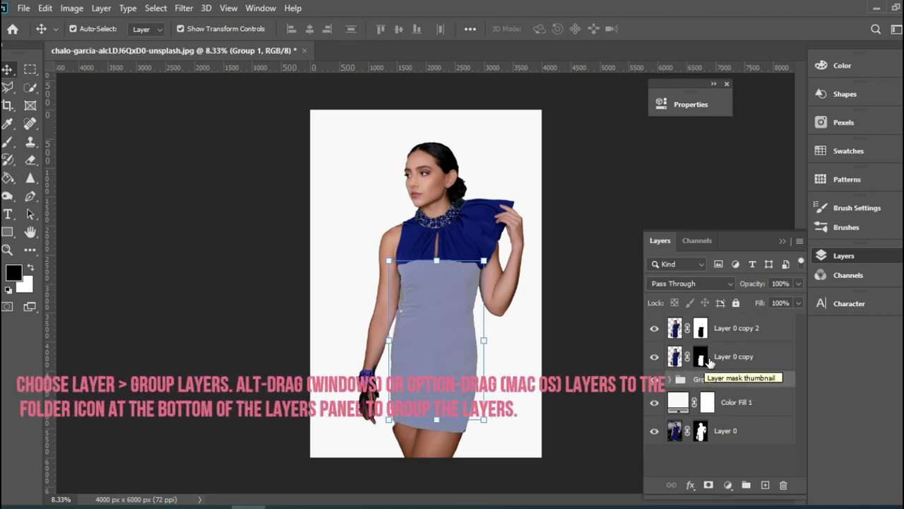
right_click(720, 361)
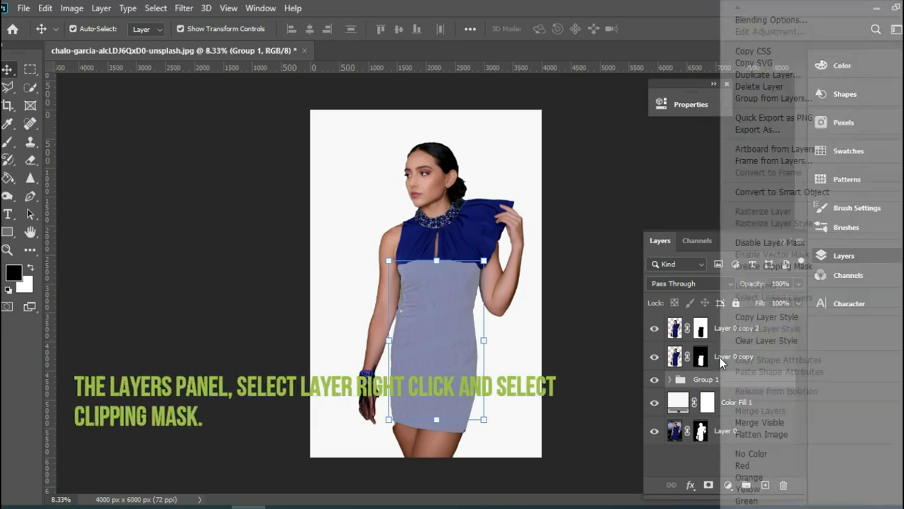
click(771, 265)
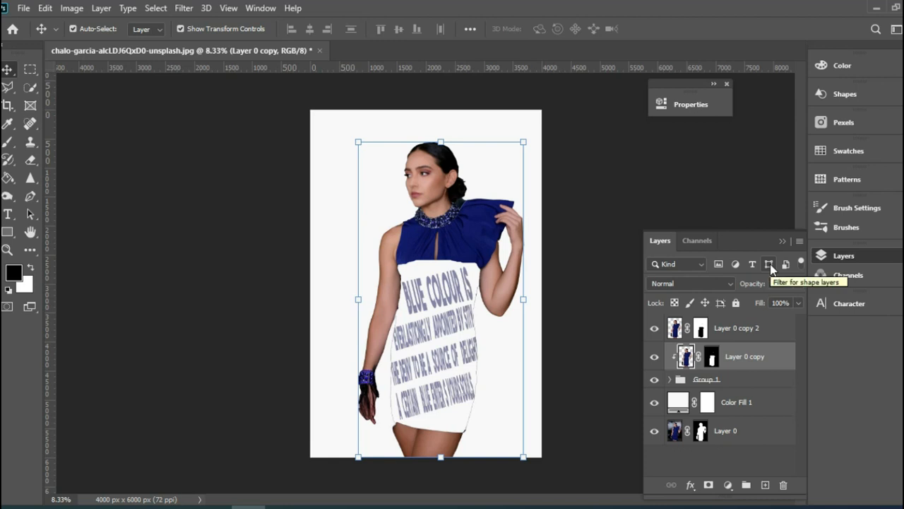
Step: Set the opacity of the clipped Layer 0 copy to 100%
click(798, 304)
click(784, 314)
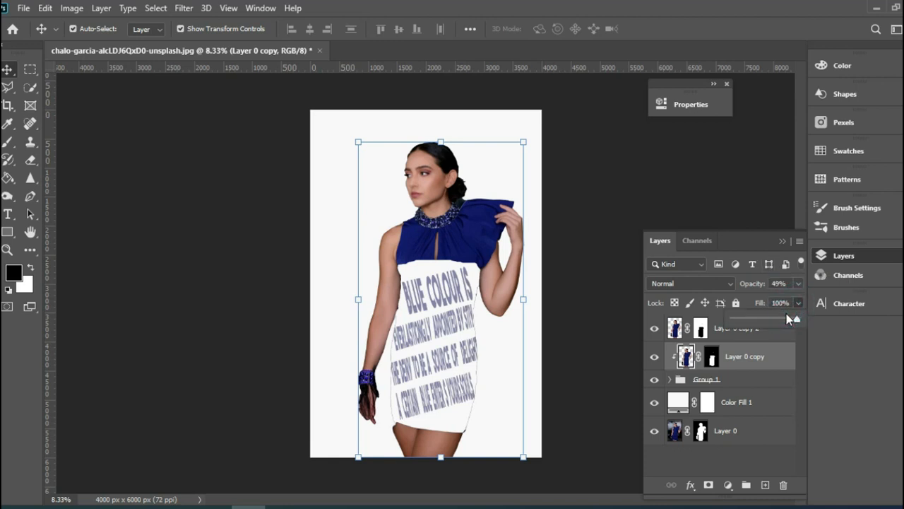
click(797, 285)
drag(769, 299, 807, 299)
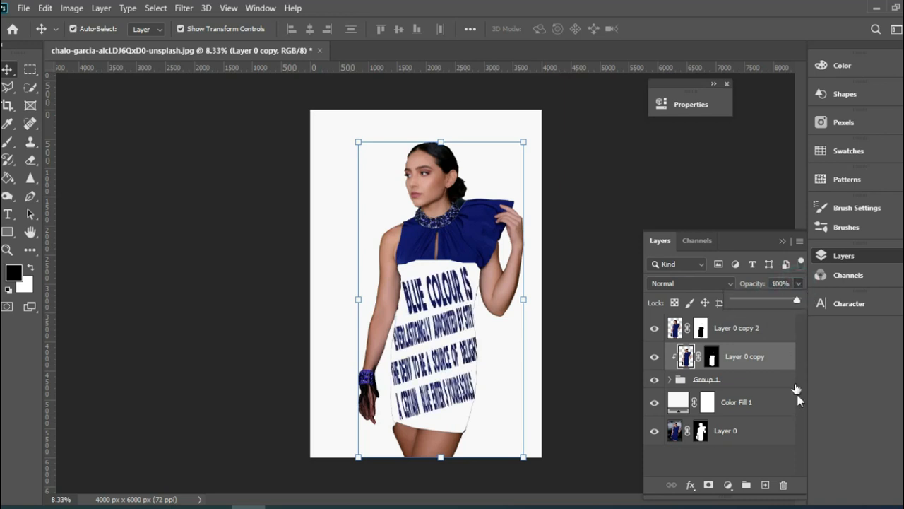
click(858, 387)
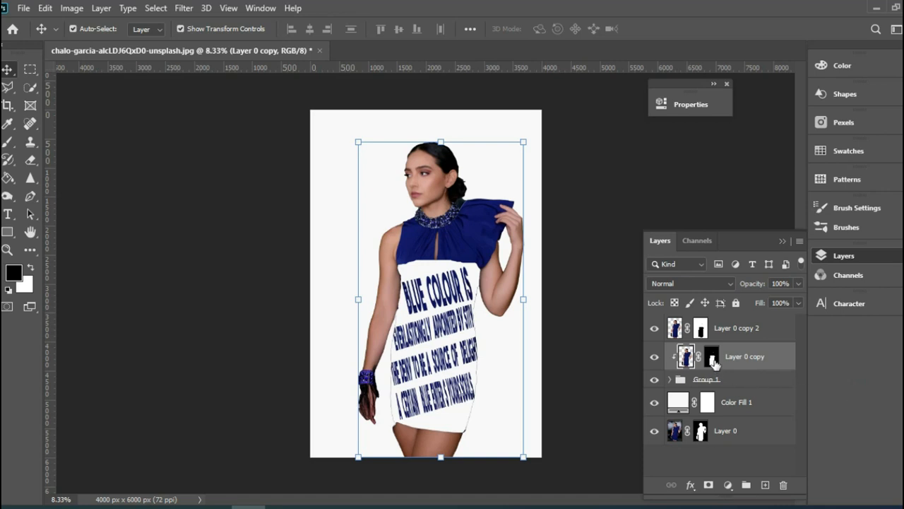
Step: Transfer the dress mask from Layer 0 copy to the text group and clear the layer selection
drag(715, 363, 690, 385)
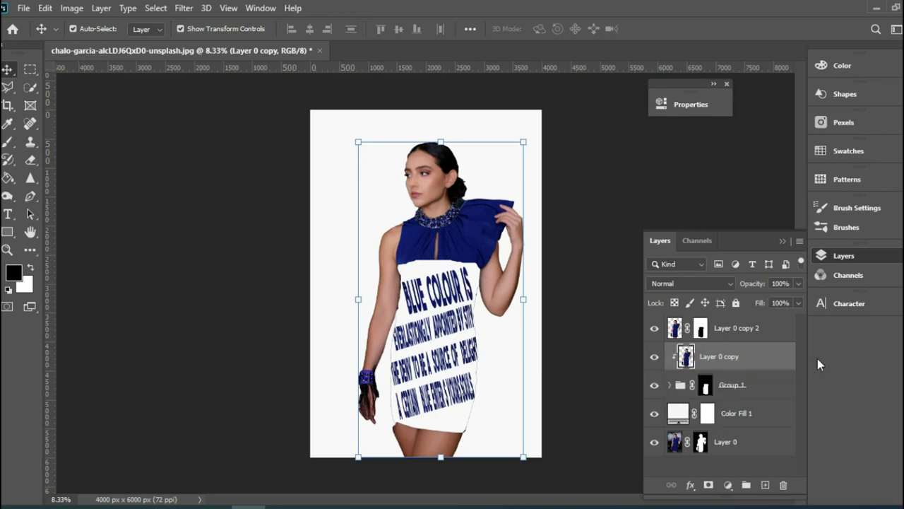
click(556, 382)
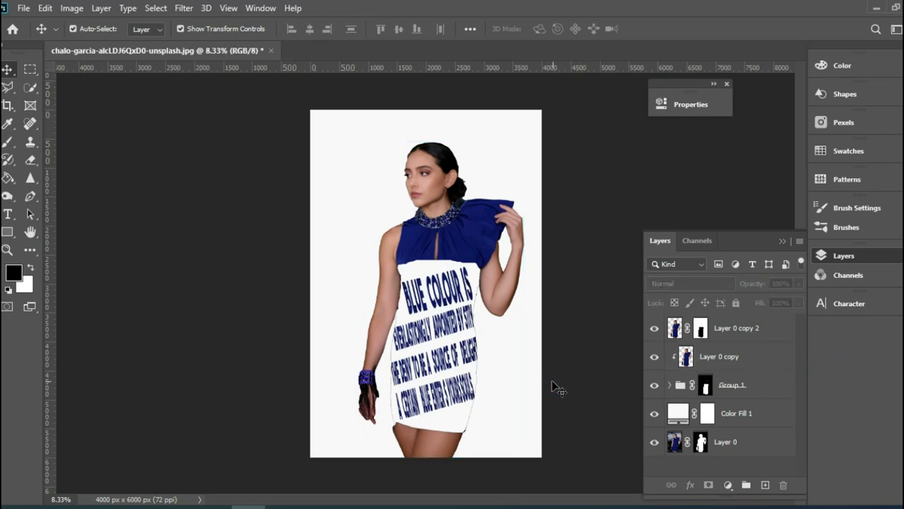
Step: Quick-export the finished portrait as a PNG
click(23, 8)
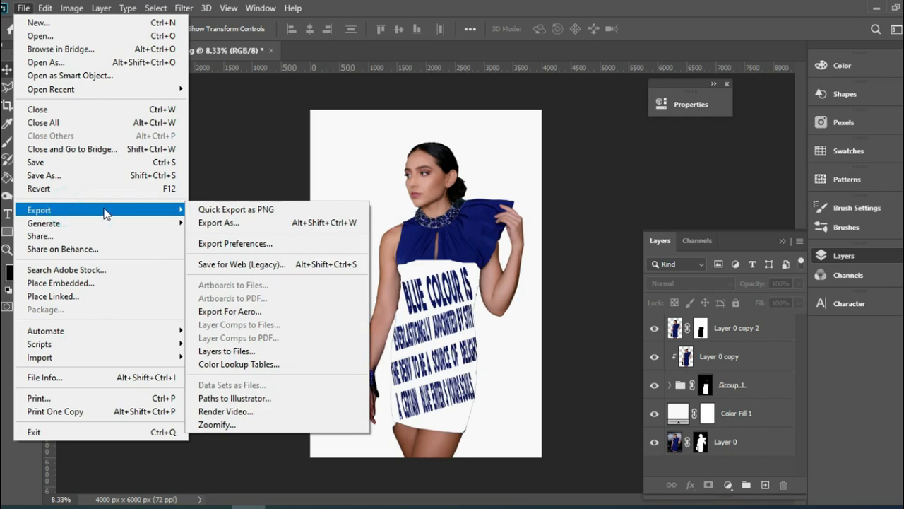
click(224, 209)
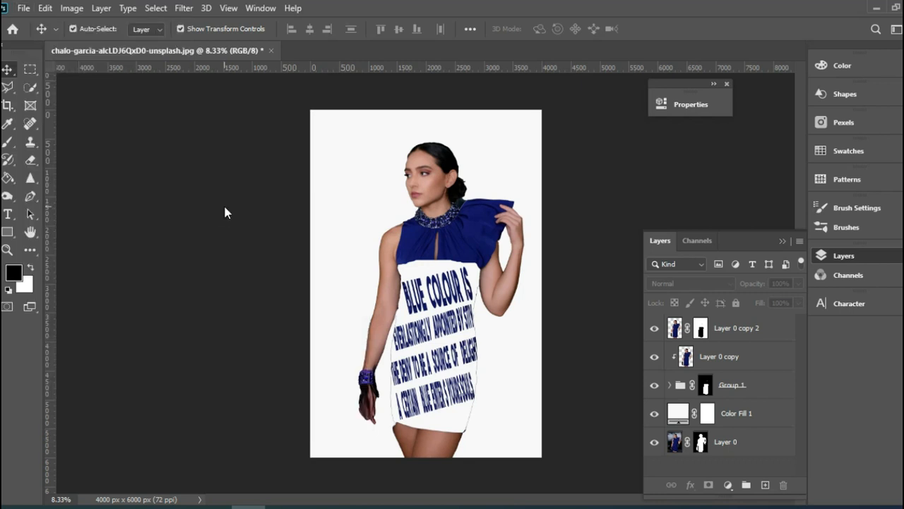
Step: Recolor the Color Fill 1 background to dark red 5f2020 and shift its hue toward blue-violet
double_click(678, 413)
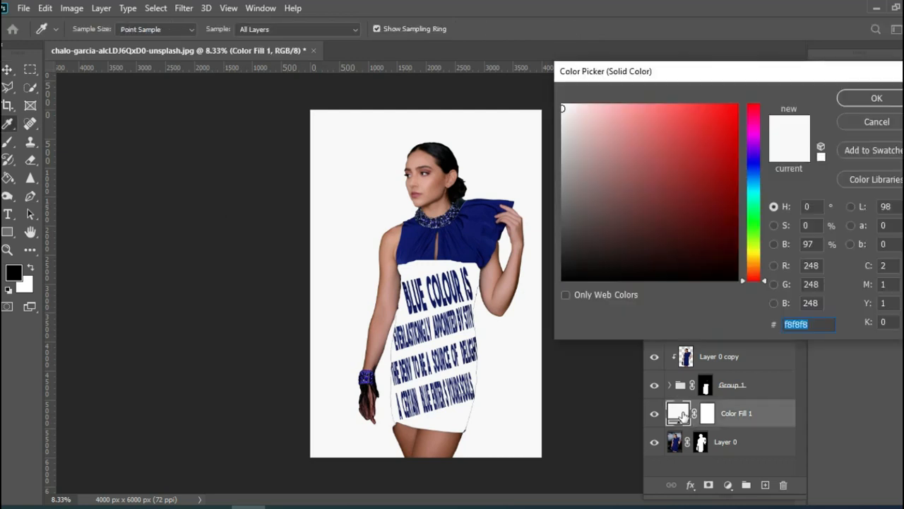
click(678, 215)
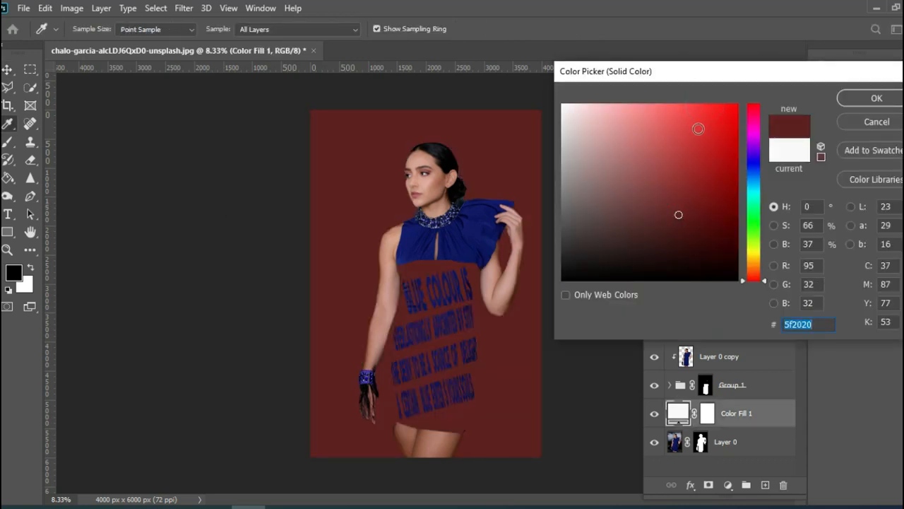
click(753, 149)
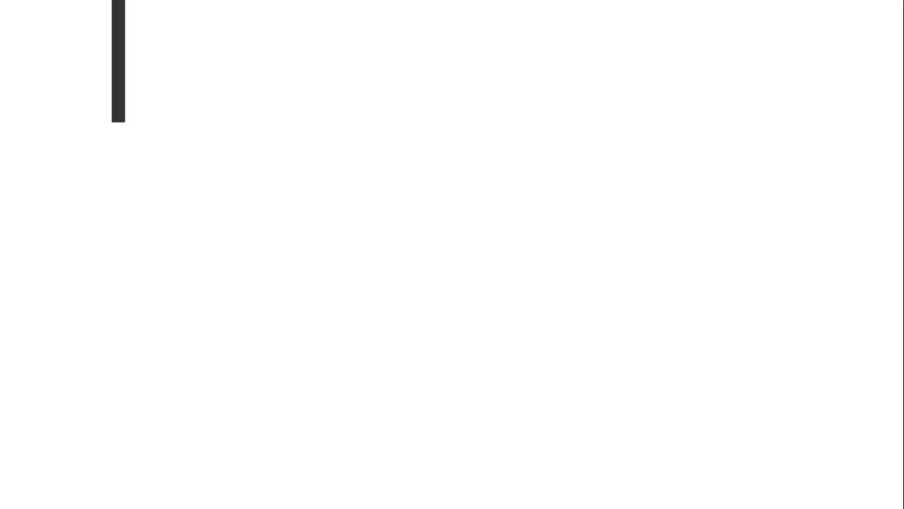